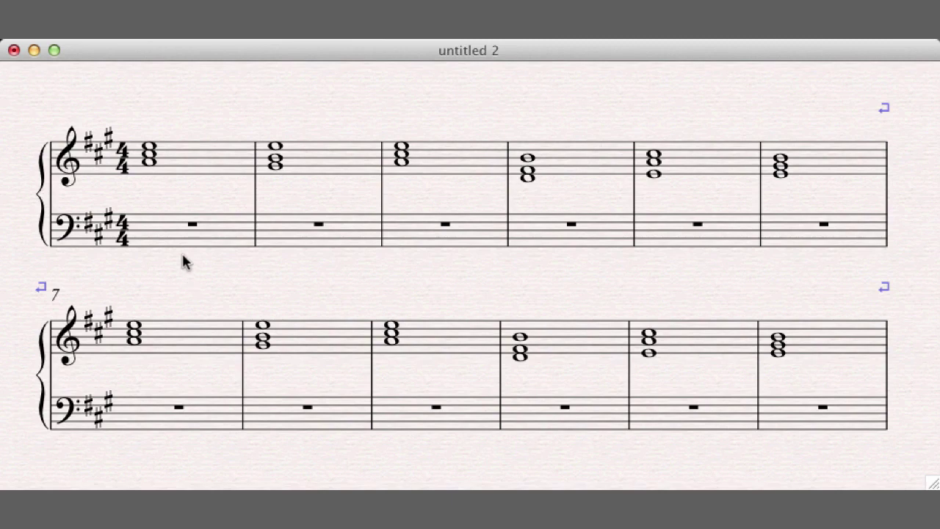
Step: Split bar 1's empty bass rest into eighth rests and select the first eighth rest
{"action": "left_click", "coordinate": [156, 242]}
{"action": "key", "text": "3"}
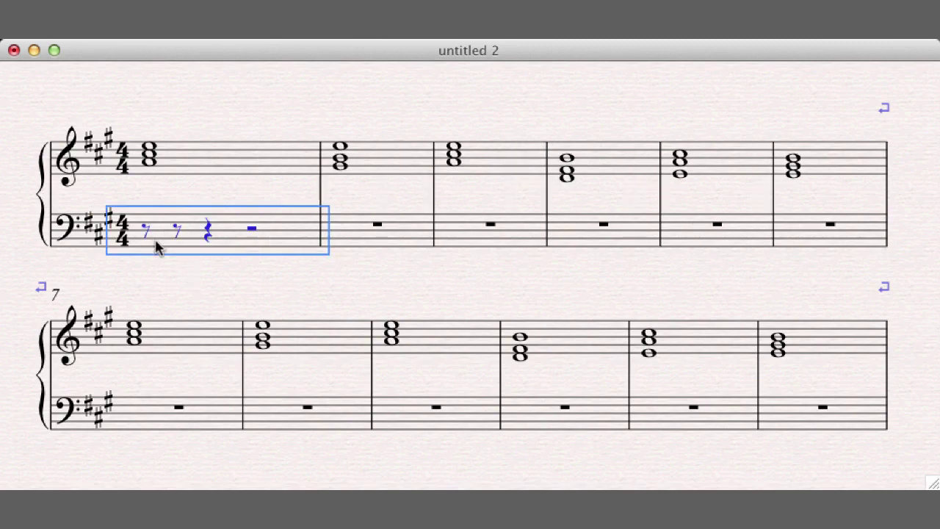
{"action": "left_click", "coordinate": [145, 231]}
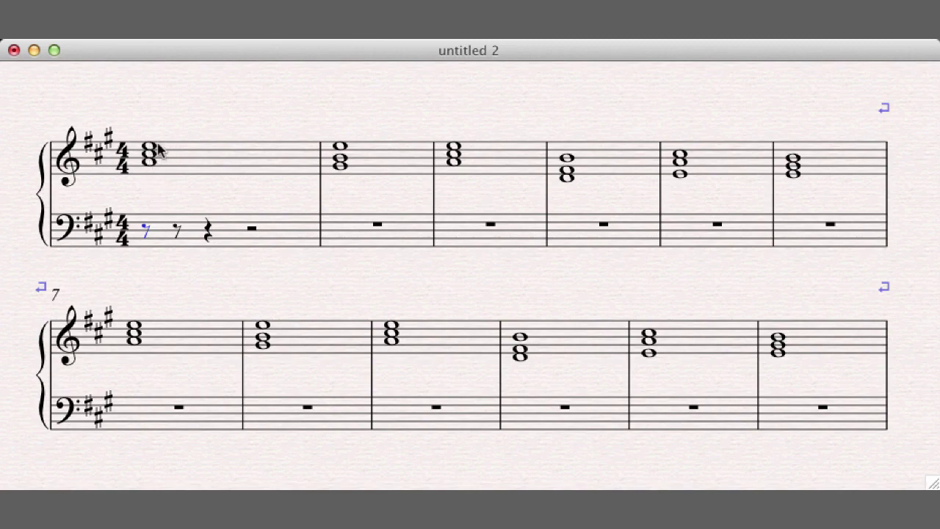
Step: Enter the eighth-note figure A, E (an octave up), C♯, E in bar 1's bass
{"action": "key", "text": "a"}
{"action": "key", "text": "e"}
{"action": "key", "text": "super+Up"}
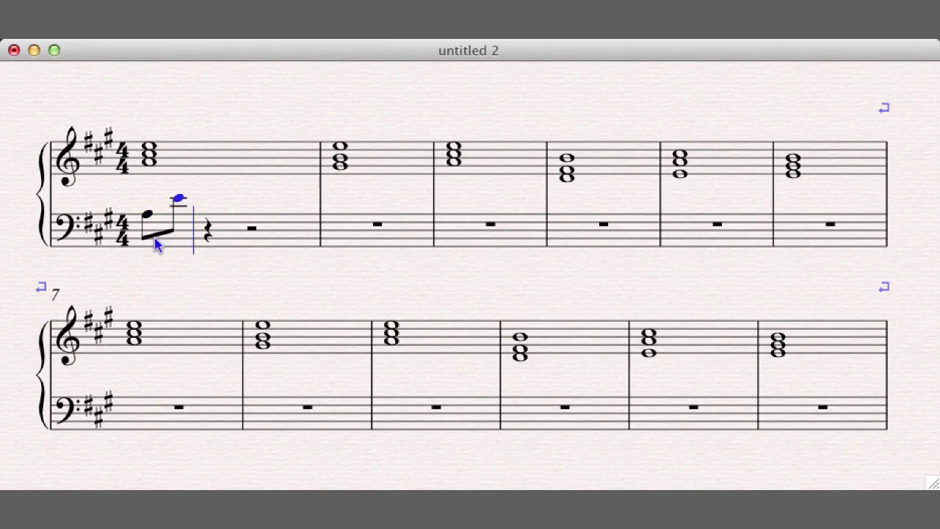
{"action": "key", "text": "c"}
{"action": "key", "text": "e"}
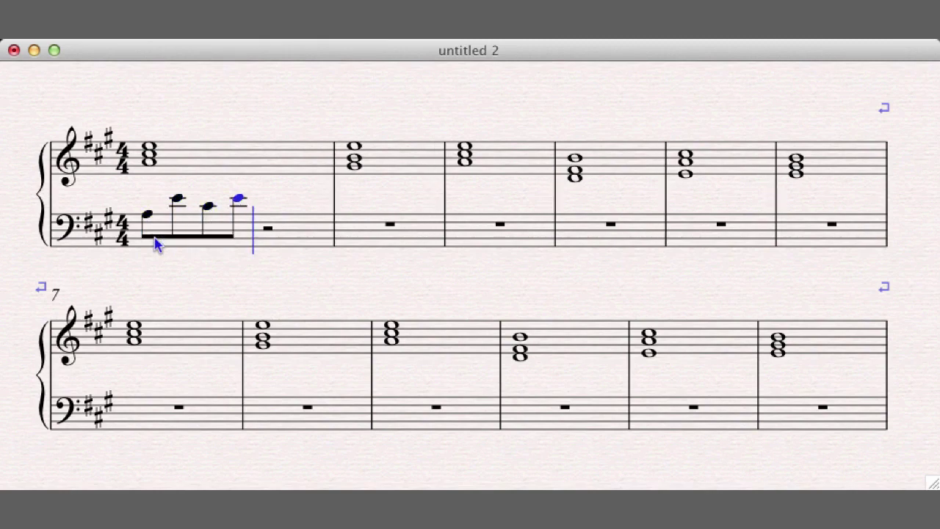
{"action": "key", "text": "Escape"}
Step: Repeat the A–E–C♯–E figure into beats 3–4 of bar 1
{"action": "left_click", "coordinate": [149, 216], "text": "shift"}
{"action": "key", "text": "r"}
{"action": "key", "text": "Escape"}
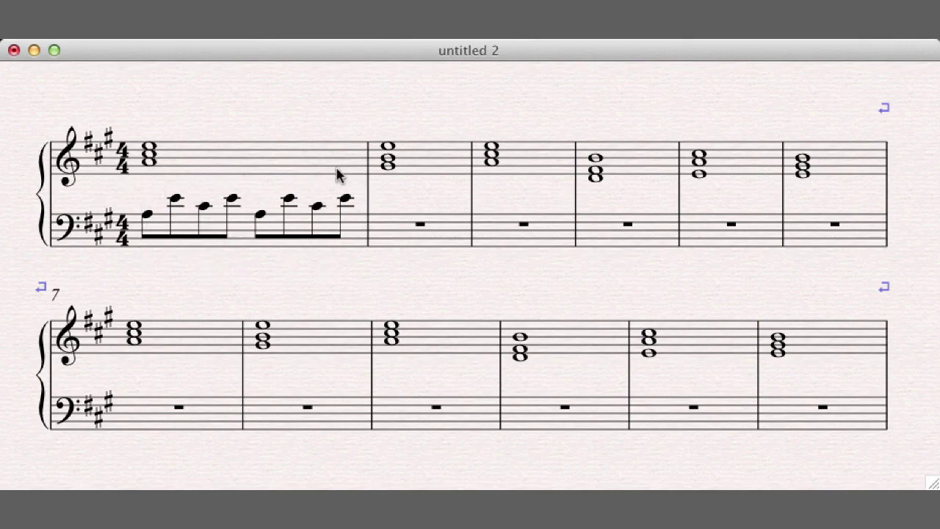
{"action": "left_click", "coordinate": [394, 232]}
Step: Fill bar 2's bass with the G–E–B–E eighth-note figure, repeated for beats 3–4
{"action": "key", "text": "3"}
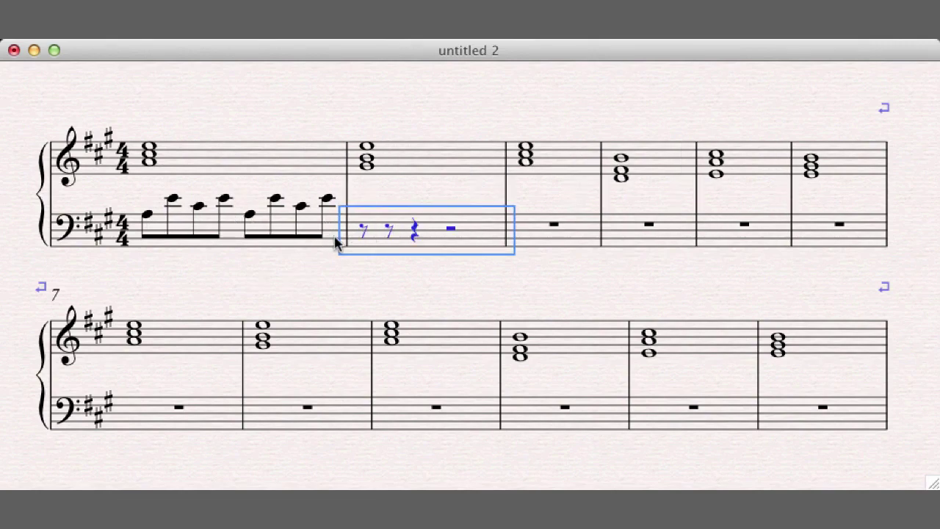
{"action": "key", "text": "g"}
{"action": "key", "text": "ctrl+Down"}
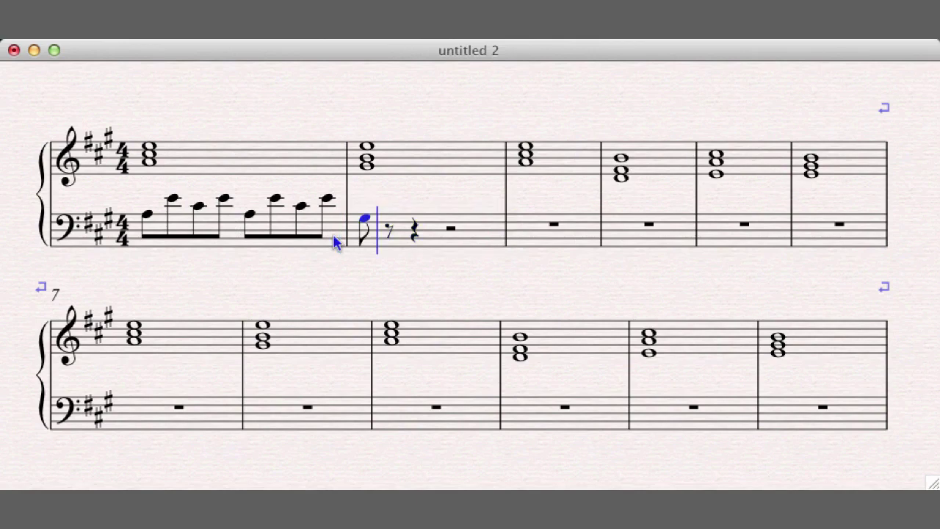
{"action": "key", "text": "c"}
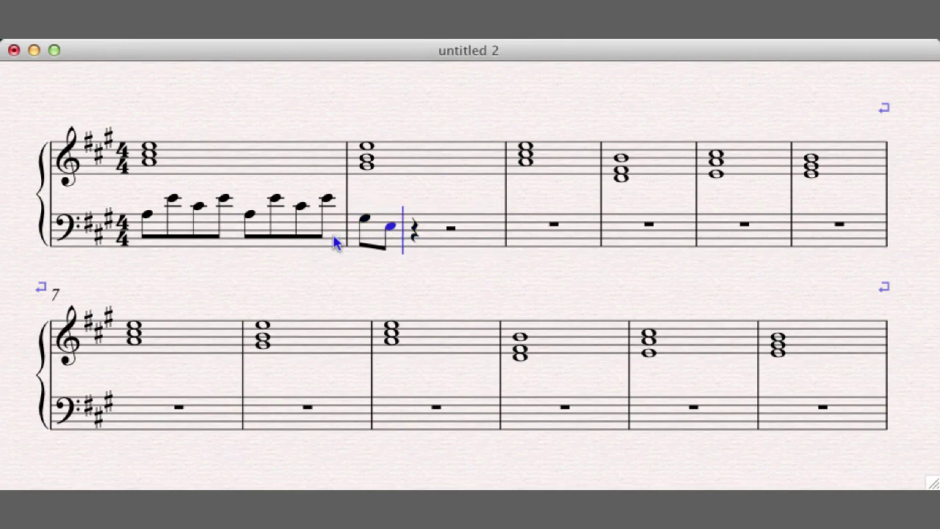
{"action": "key", "text": "ctrl+Up"}
{"action": "key", "text": "b"}
{"action": "key", "text": "e"}
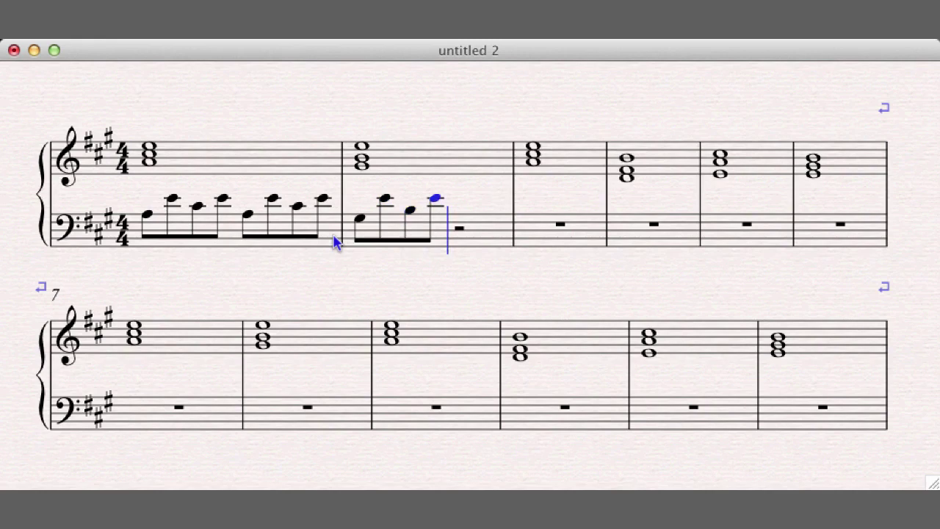
{"action": "key", "text": "Escape"}
{"action": "key", "text": "space"}
{"action": "key", "text": "shift+Right"}
{"action": "key", "text": "shift+Right"}
{"action": "key", "text": "shift+Right"}
{"action": "key", "text": "r"}
{"action": "key", "text": "Escape"}
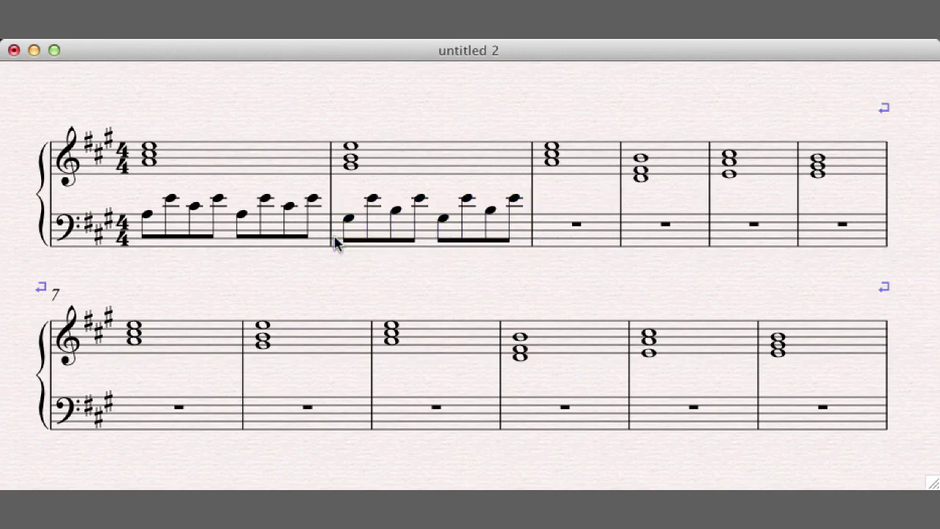
Step: Copy bar 1's bass Alberti figure into bar 3
{"action": "left_click", "coordinate": [222, 233]}
{"action": "left_click", "coordinate": [563, 243]}
{"action": "key", "text": "super+v"}
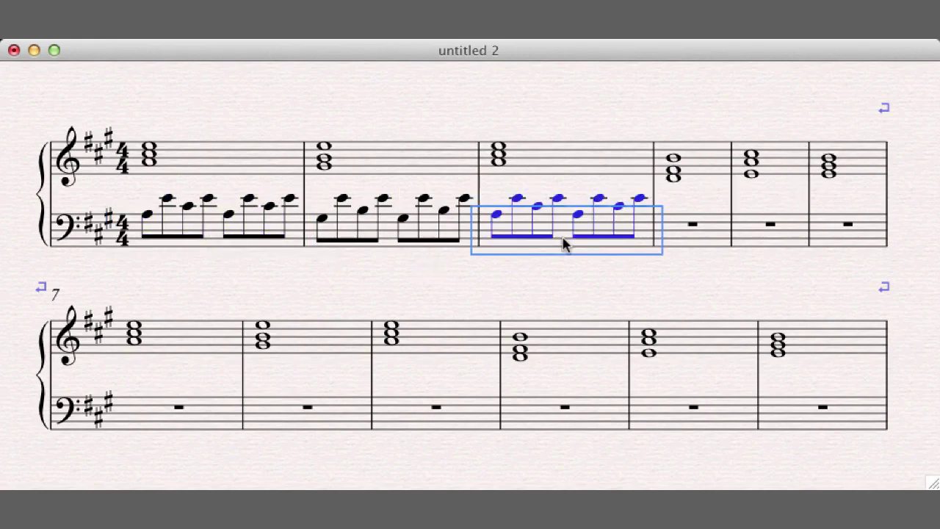
Step: Enter D–B–F♯–B eighth notes in bar 4's bass and repeat them for the second half
{"action": "left_click", "coordinate": [689, 244]}
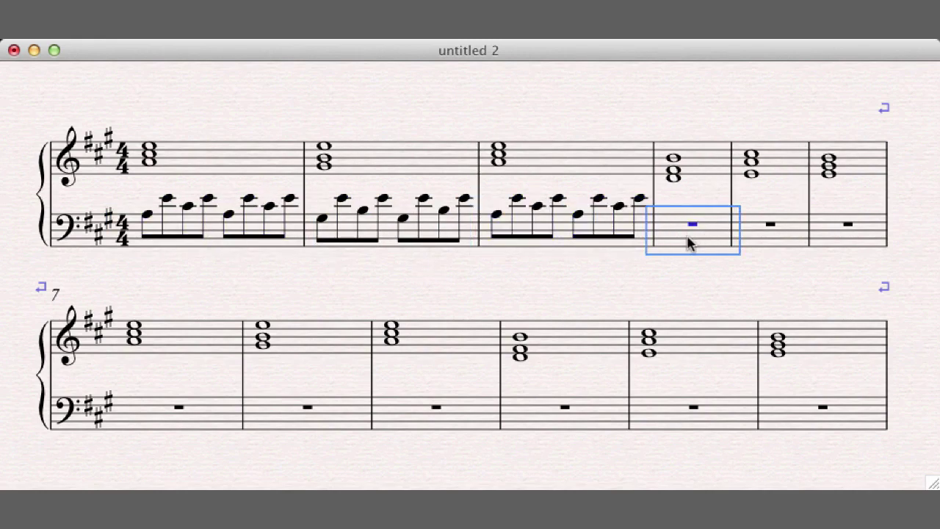
{"action": "key", "text": "super+v"}
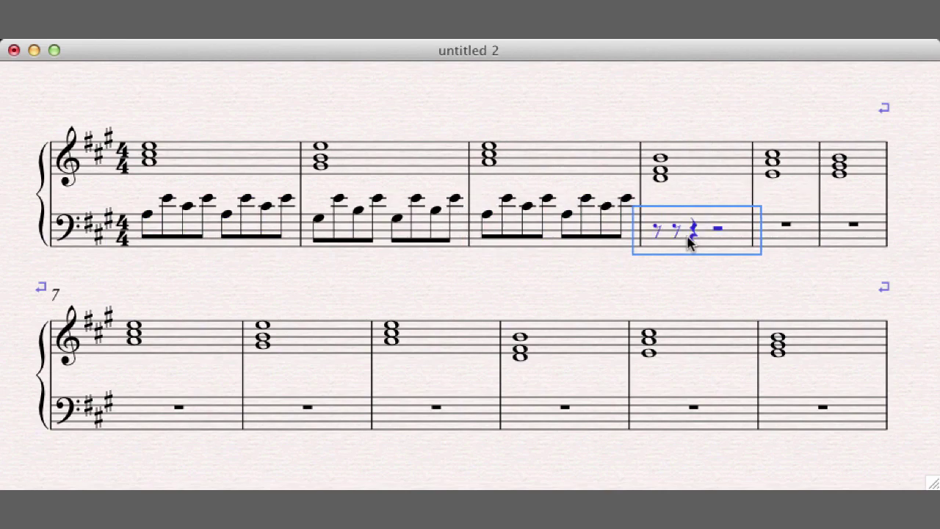
{"action": "key", "text": "d"}
{"action": "key", "text": "b"}
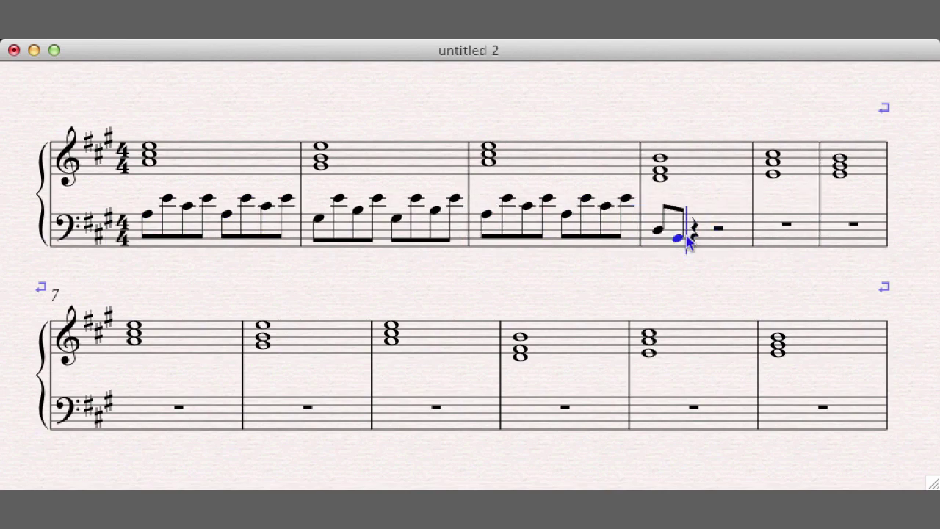
{"action": "key", "text": "f"}
{"action": "key", "text": "b"}
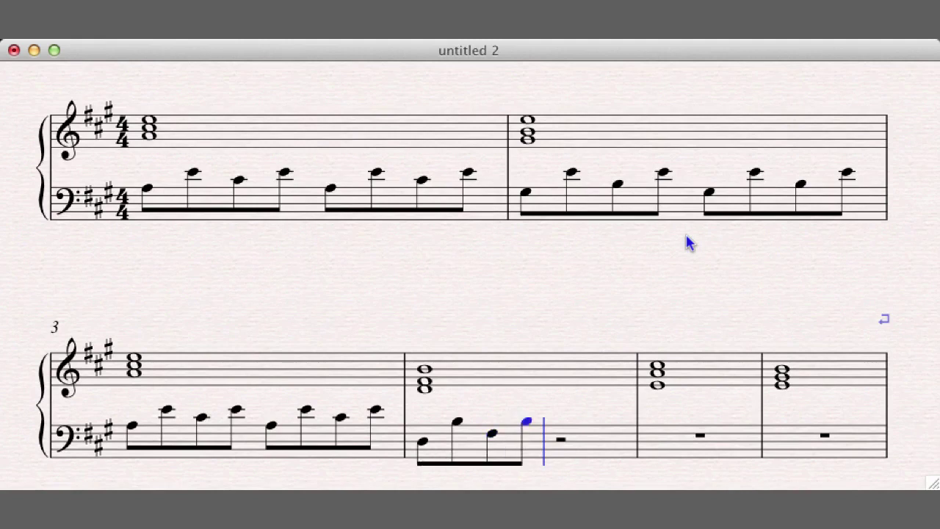
{"action": "left_click", "coordinate": [424, 443]}
{"action": "key", "text": "r"}
{"action": "key", "text": "Escape"}
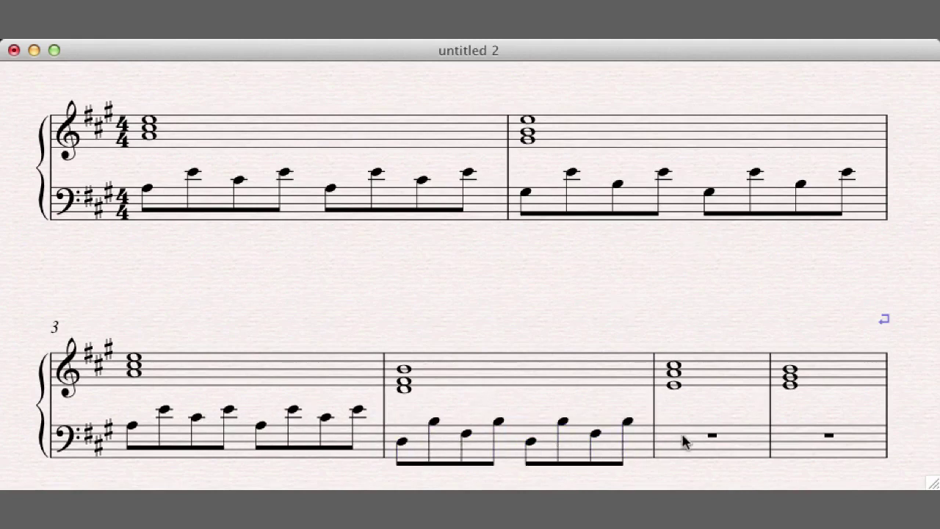
{"action": "left_click", "coordinate": [691, 438]}
Step: Fill bar 5's bass with a D, high C♯, A, high C♯ eighth-note figure, repeated
{"action": "key", "text": "3"}
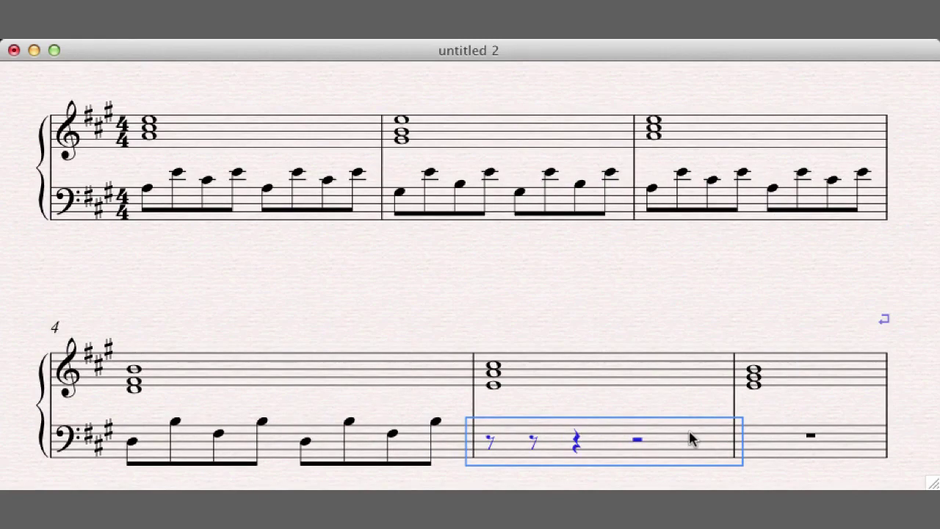
{"action": "key", "text": "n"}
{"action": "key", "text": "d"}
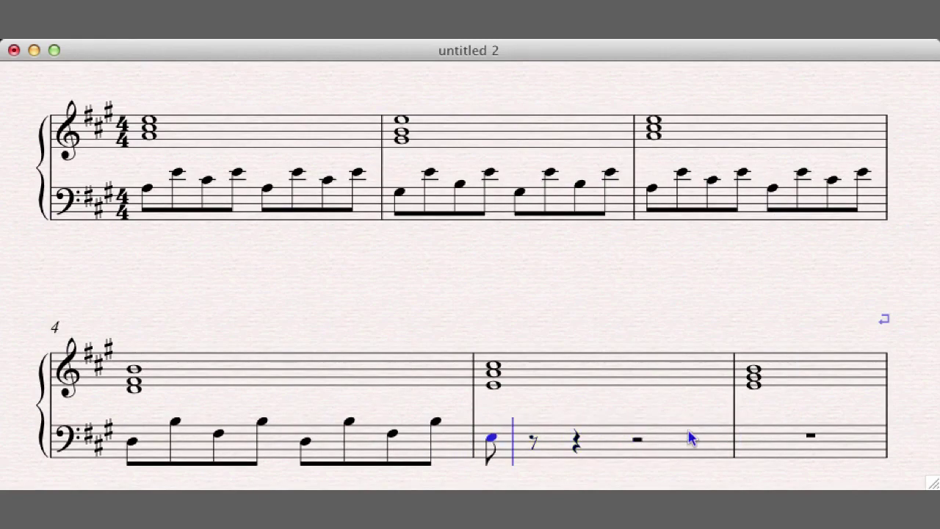
{"action": "key", "text": "c"}
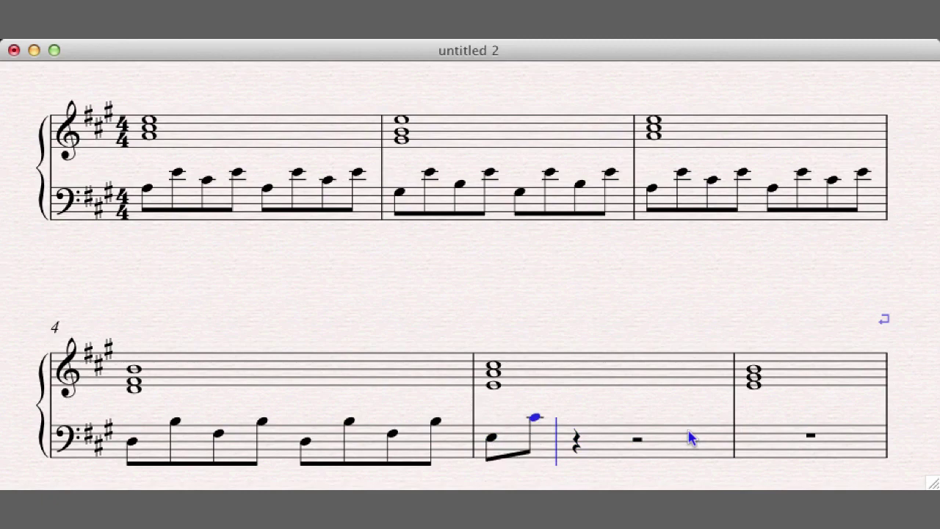
{"action": "key", "text": "a"}
{"action": "key", "text": "c"}
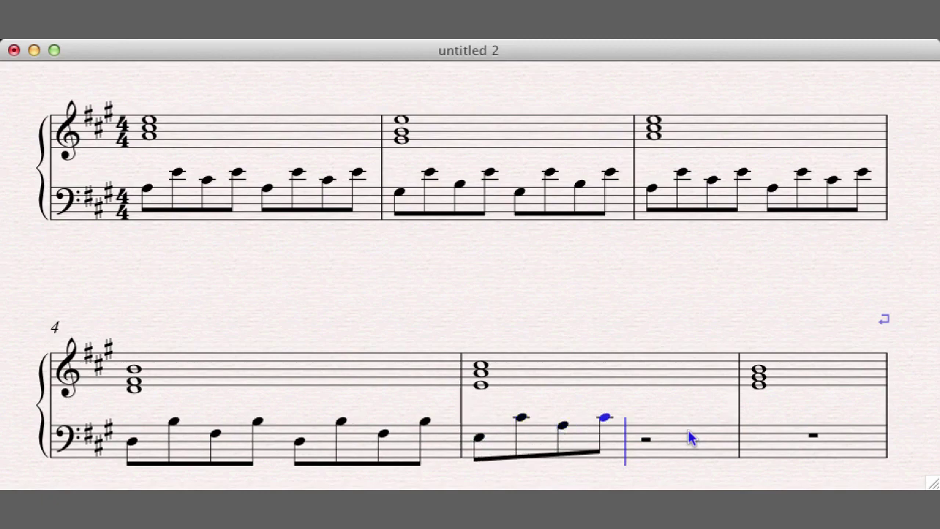
{"action": "key", "text": "Escape"}
{"action": "key", "text": "ctrl+shift+Left"}
{"action": "key", "text": "r"}
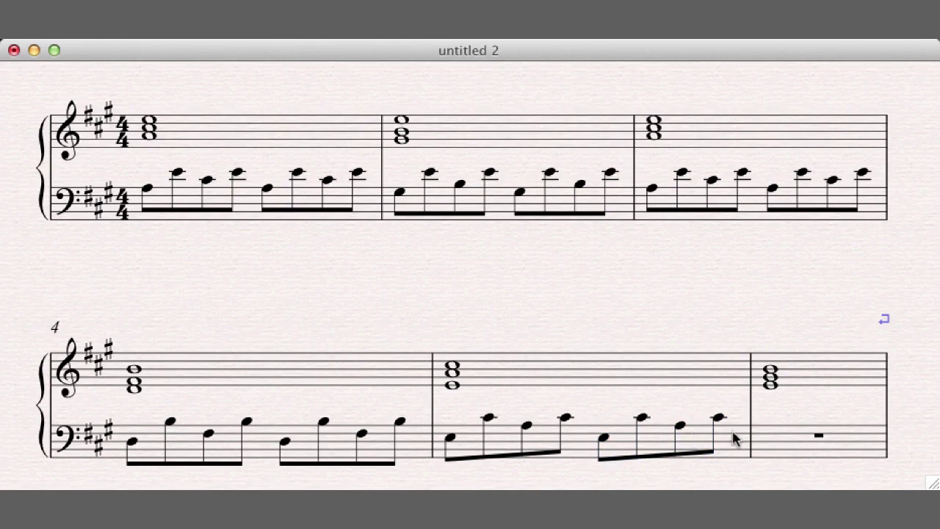
Step: Fill bar 6's bass with an A, A, C♯, E eighth-note figure, repeated
{"action": "left_click", "coordinate": [773, 443]}
{"action": "key", "text": "3"}
{"action": "key", "text": "a"}
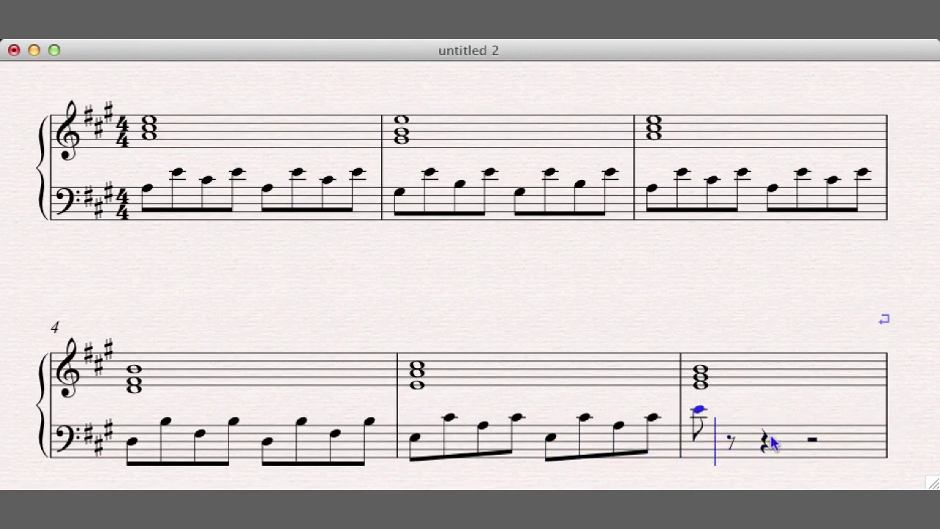
{"action": "key", "text": "a"}
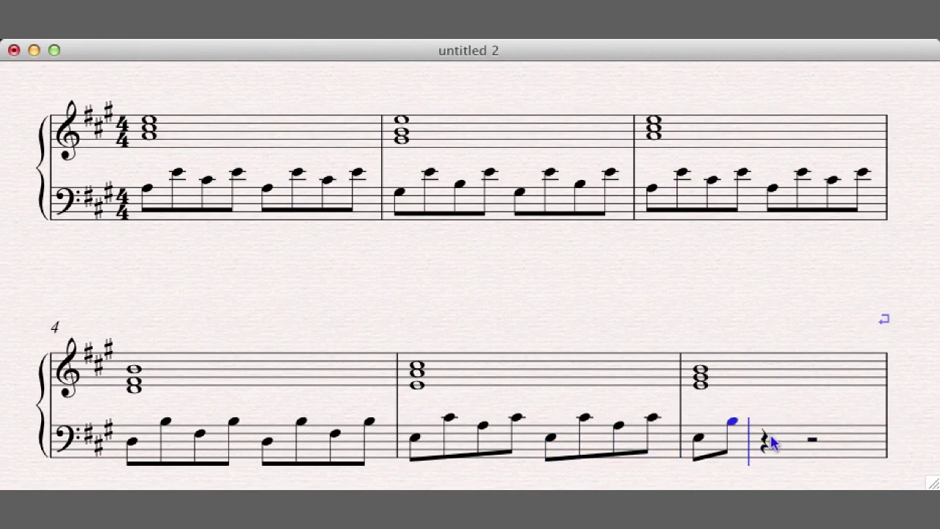
{"action": "key", "text": "c"}
{"action": "key", "text": "e"}
{"action": "key", "text": "Escape"}
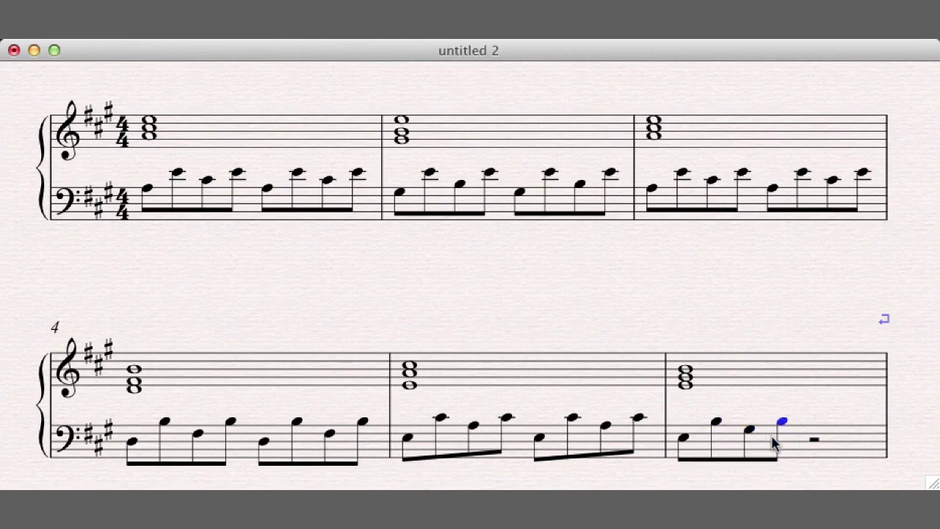
{"action": "key", "text": "shift+Left"}
{"action": "key", "text": "shift+Left"}
{"action": "key", "text": "shift+Left"}
{"action": "key", "text": "r"}
{"action": "key", "text": "Escape"}
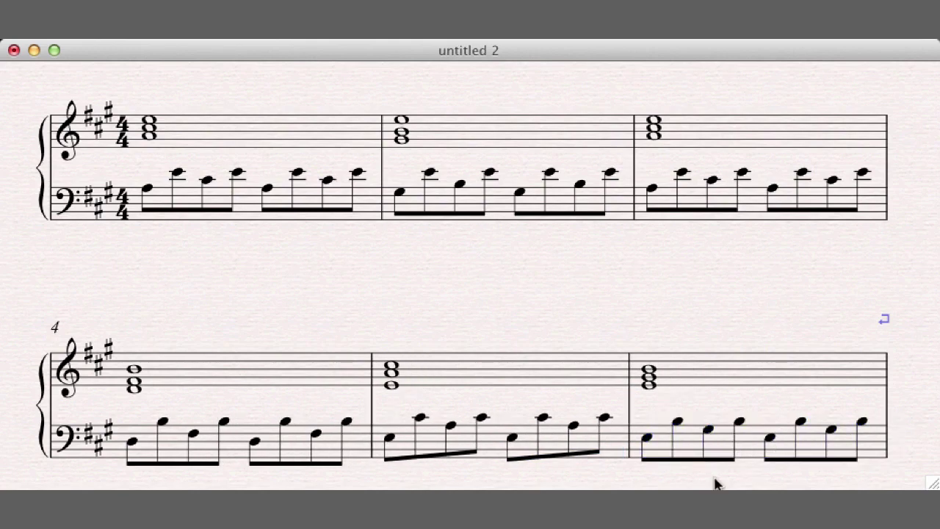
{"action": "left_click", "coordinate": [521, 369]}
{"action": "scroll", "coordinate": [526, 338], "scroll_direction": "down", "scroll_amount": 1}
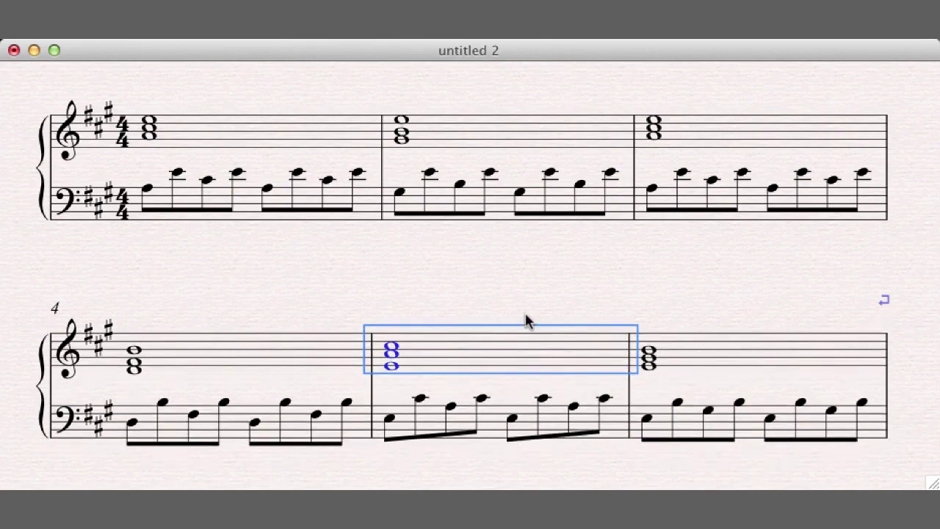
{"action": "key", "text": "Escape"}
{"action": "key", "text": "space"}
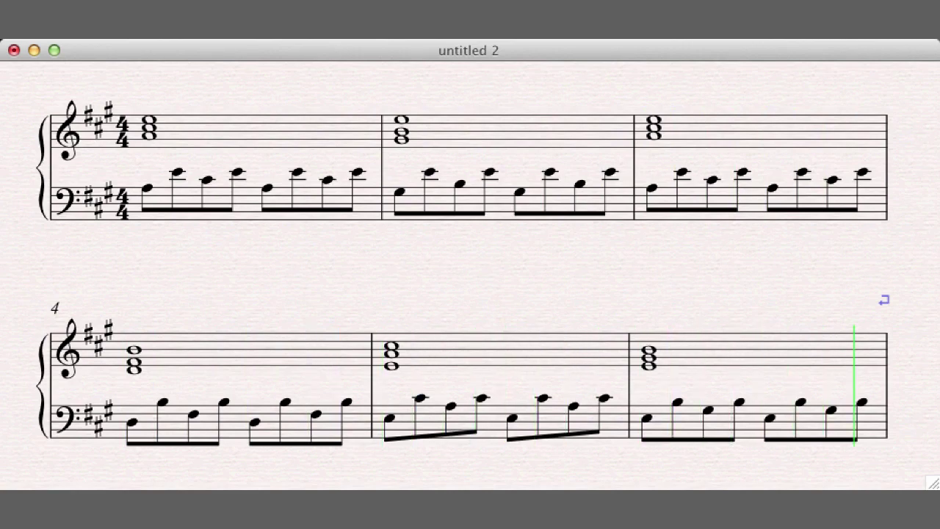
{"action": "key", "text": "space"}
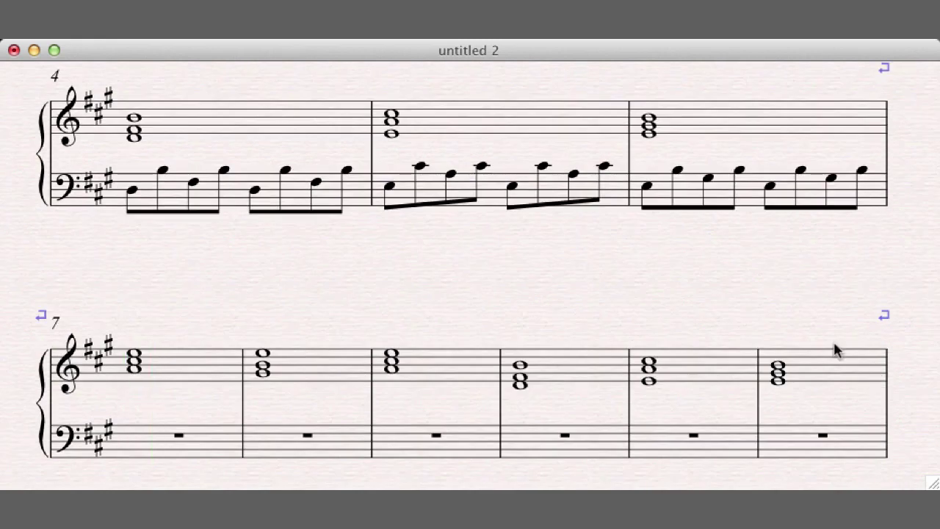
{"action": "scroll", "coordinate": [759, 283], "scroll_direction": "up", "scroll_amount": 5}
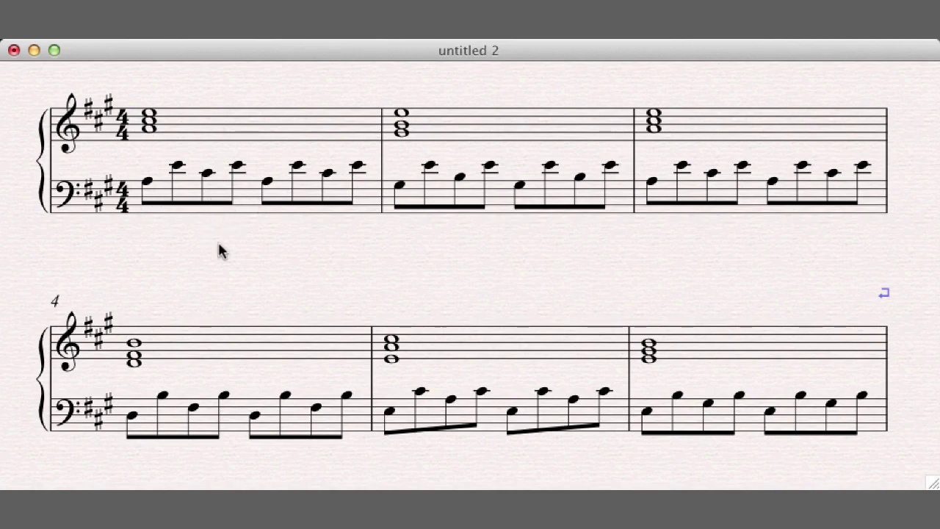
{"action": "scroll", "coordinate": [219, 251], "scroll_direction": "down", "scroll_amount": 10}
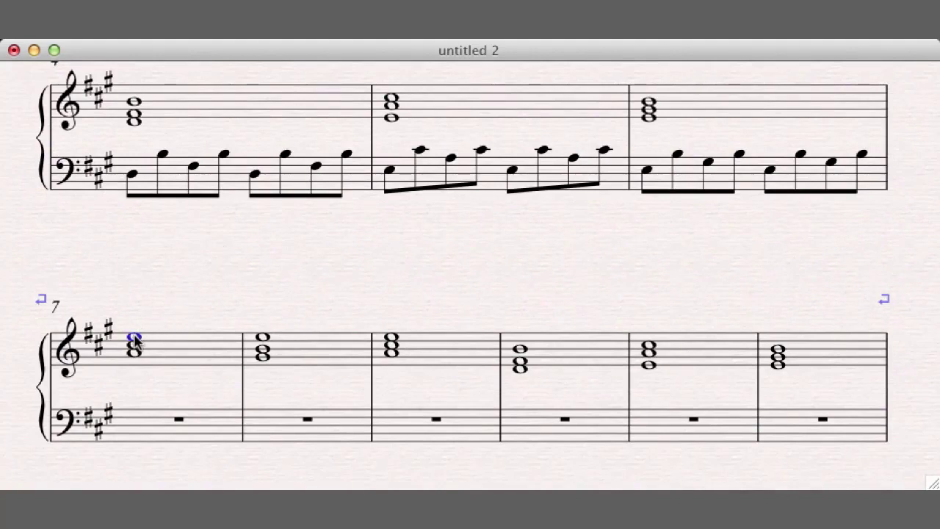
Step: Write 'Dont change!!!' and '1 starting with the lowest note' as text moved above the staff
{"action": "type", "text": "Dont cha"}
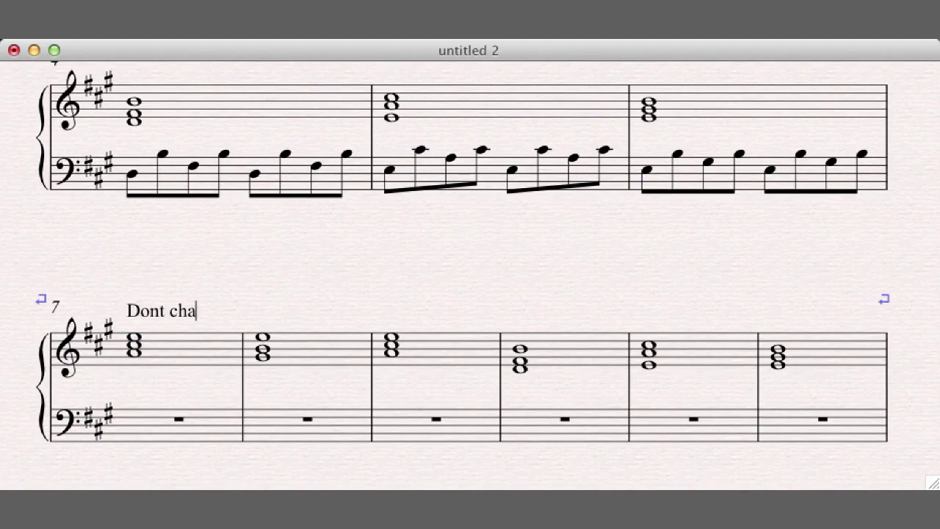
{"action": "type", "text": "nge!!!"}
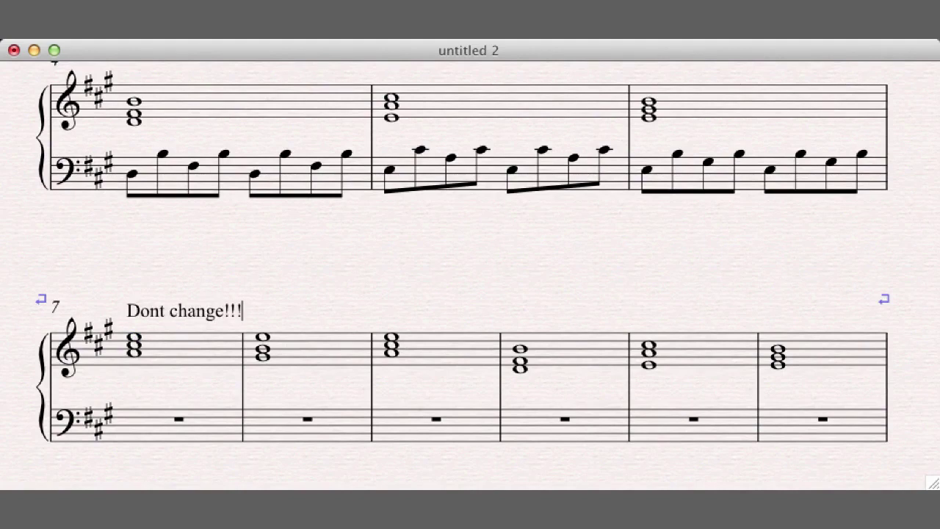
{"action": "key", "text": "Escape"}
{"action": "type", "text": "1. starting with"}
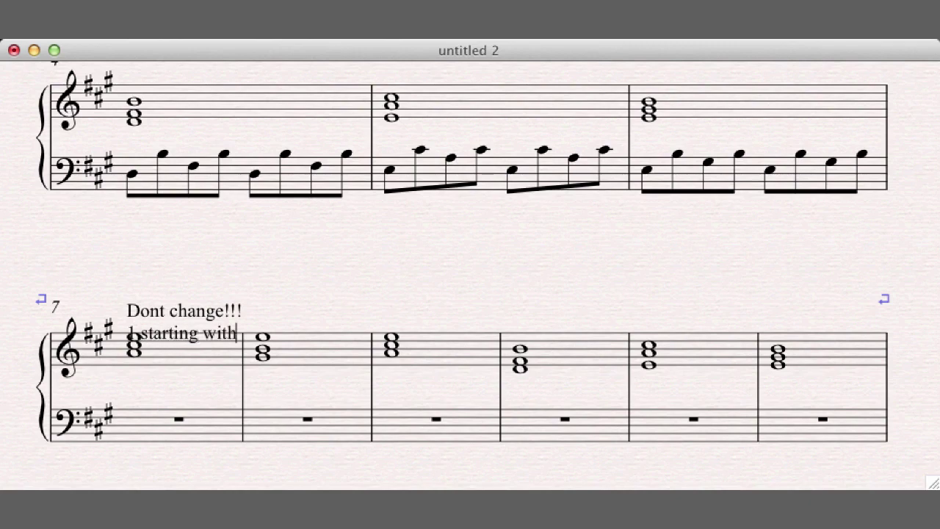
{"action": "type", "text": " the lowest note"}
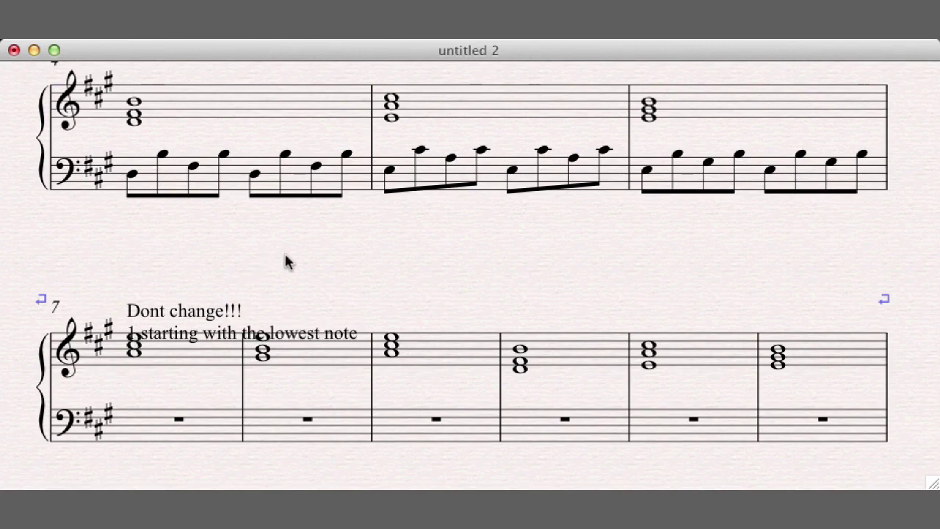
{"action": "left_click", "coordinate": [326, 260]}
{"action": "left_click_drag", "start_coordinate": [196, 307], "coordinate": [192, 250]}
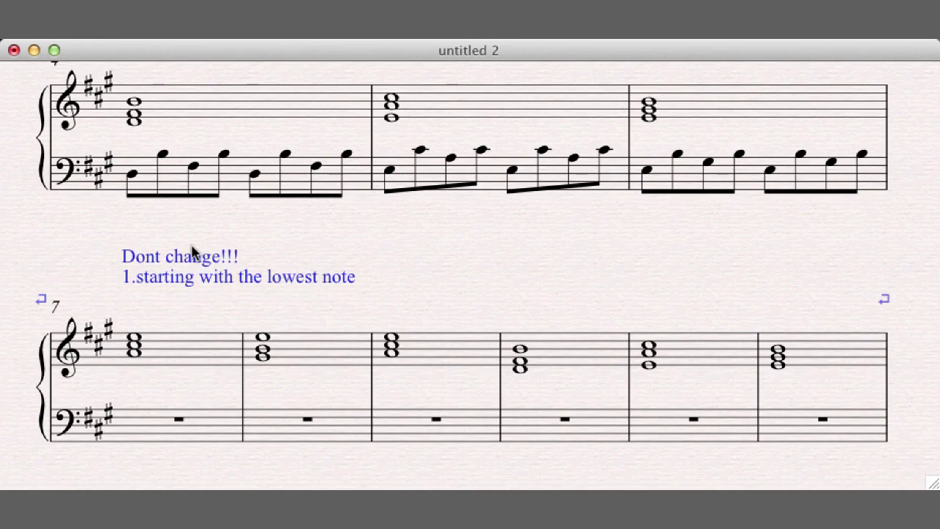
Step: Add the lines '2. always use 3 notes' and '3. always use chord tones.' to the text
{"action": "double_click", "coordinate": [351, 281]}
{"action": "key", "text": "Right"}
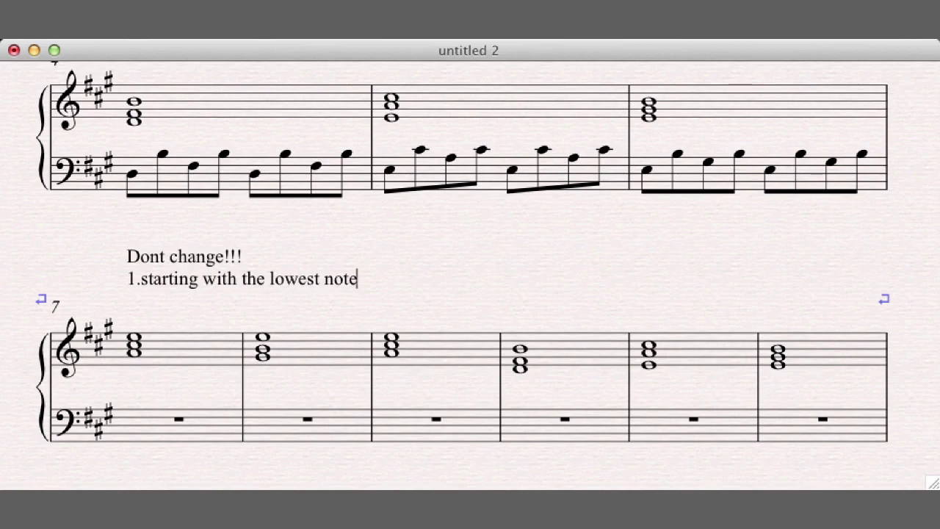
{"action": "key", "text": "Return"}
{"action": "type", "text": "2."}
{"action": "left_click", "coordinate": [141, 278]}
{"action": "left_click", "coordinate": [145, 301]}
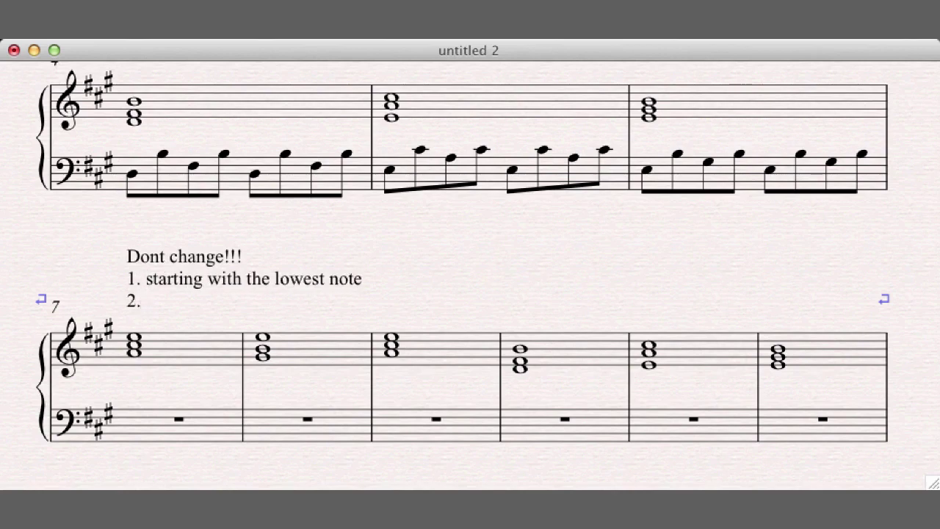
{"action": "type", "text": "always use 3 notes"}
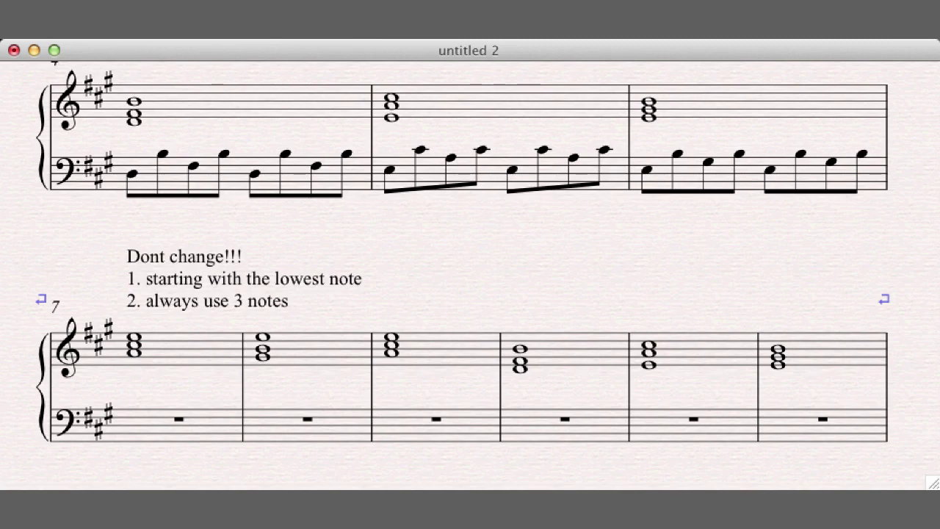
{"action": "key", "text": "Return"}
{"action": "type", "text": "3. always use "}
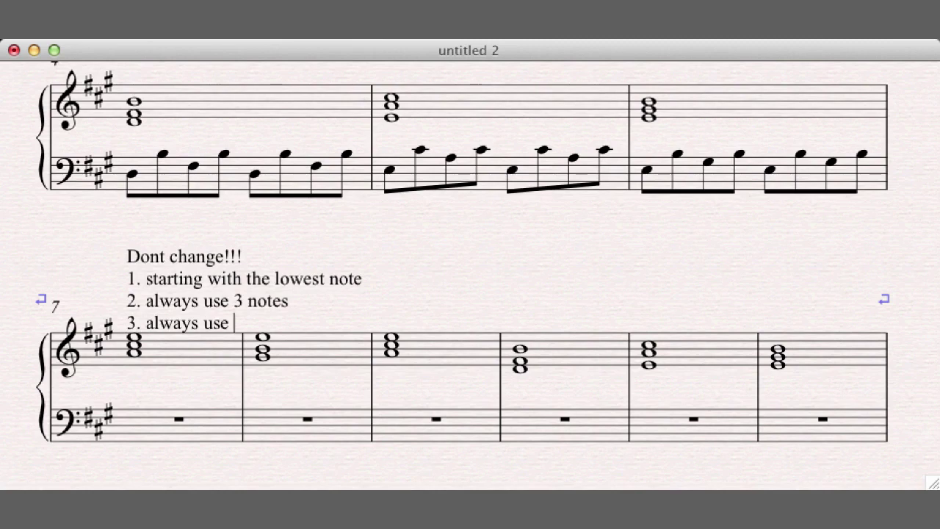
{"action": "type", "text": "chord tones."}
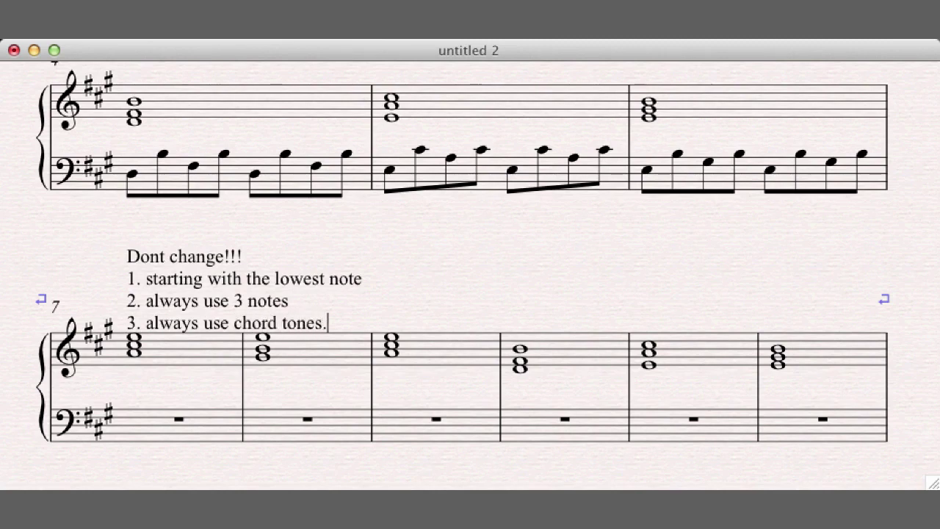
{"action": "key", "text": "BackSpace"}
{"action": "key", "text": "Escape"}
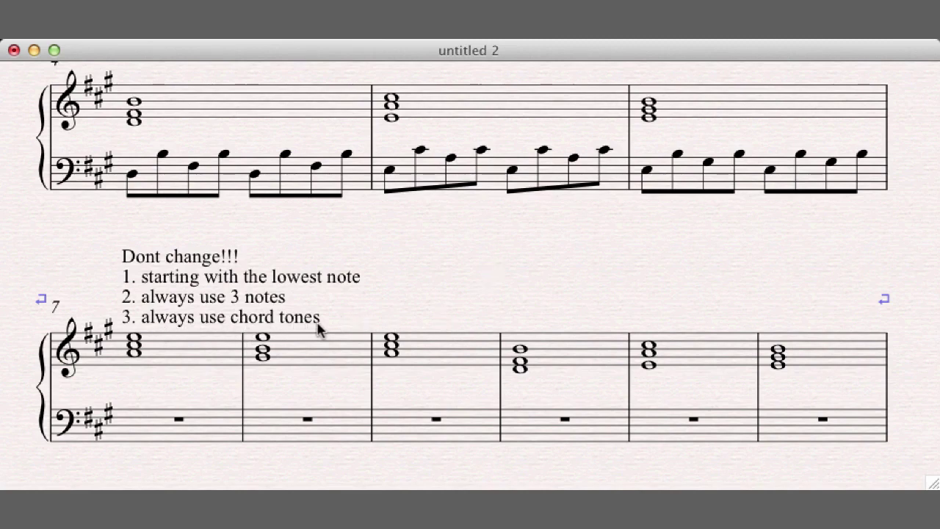
Step: Enter bar 7's bass as eighth notes A, C♯, C♯, E, C♯, E, C♯, E
{"action": "left_click", "coordinate": [160, 420]}
{"action": "key", "text": "3"}
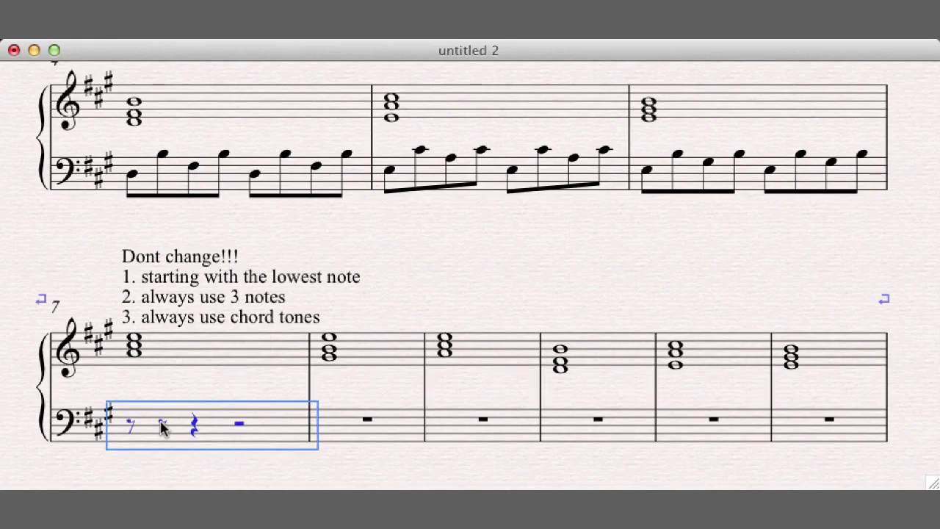
{"action": "left_click", "coordinate": [130, 425]}
{"action": "key", "text": "a"}
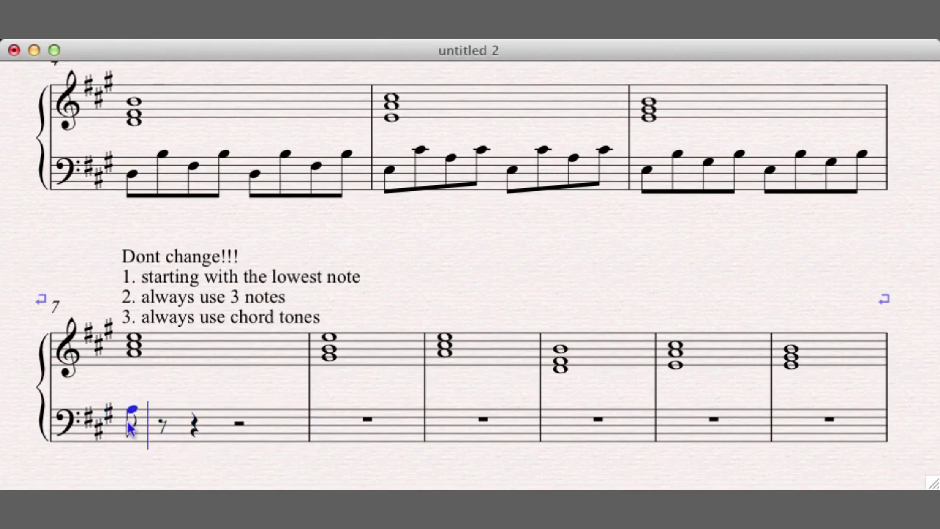
{"action": "key", "text": "3"}
{"action": "key", "text": "ctrl+z"}
{"action": "key", "text": "c"}
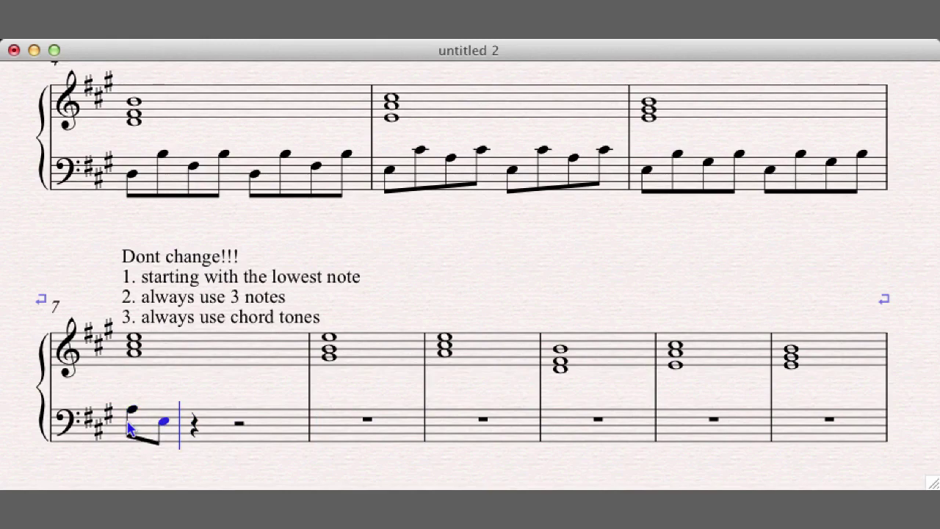
{"action": "key", "text": "c"}
{"action": "key", "text": "e"}
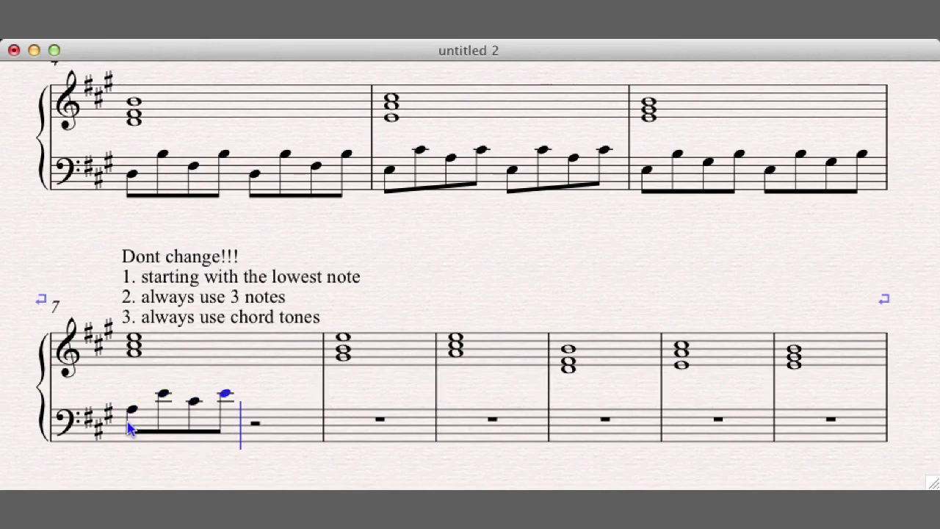
{"action": "key", "text": "c"}
{"action": "key", "text": "e"}
{"action": "key", "text": "c"}
{"action": "key", "text": "e"}
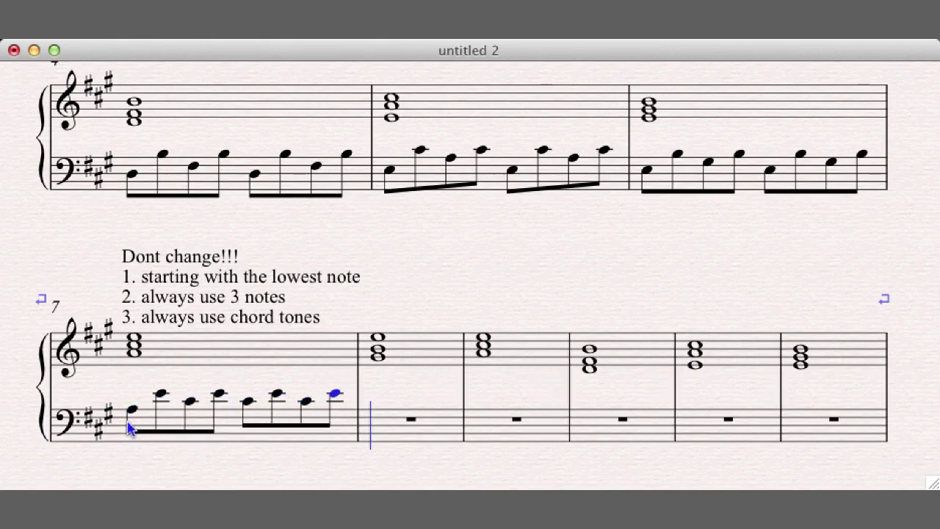
{"action": "key", "text": "Escape"}
{"action": "left_click", "coordinate": [245, 442]}
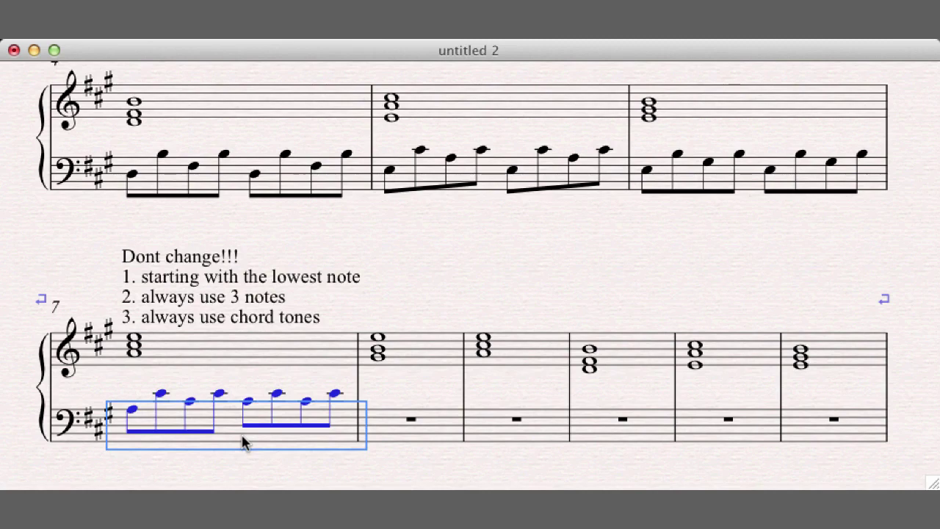
Step: Enter bar 8's bass as A (octave down), E (octave up), then alternating C♯–E eighths, and play back
{"action": "left_click", "coordinate": [384, 437]}
{"action": "key", "text": "3"}
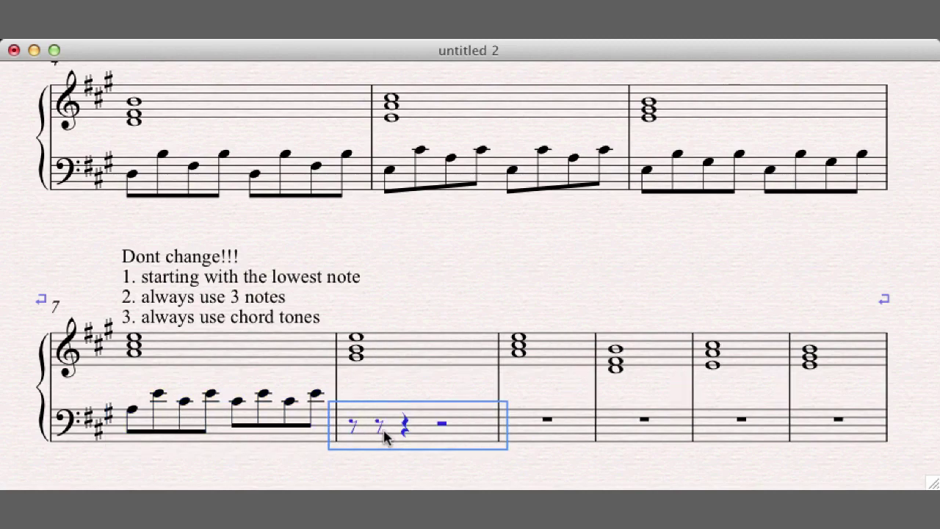
{"action": "key", "text": "a"}
{"action": "key", "text": "super+Down"}
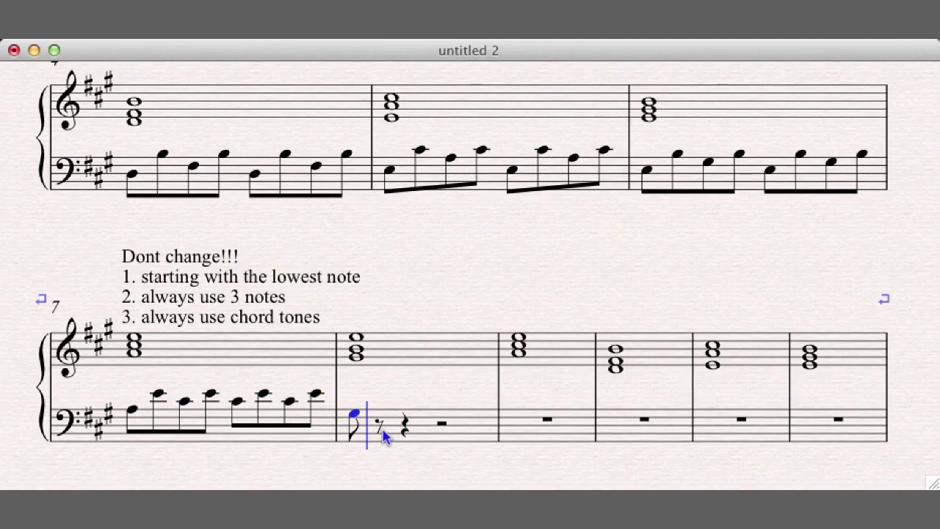
{"action": "key", "text": "e"}
{"action": "key", "text": "super+Up"}
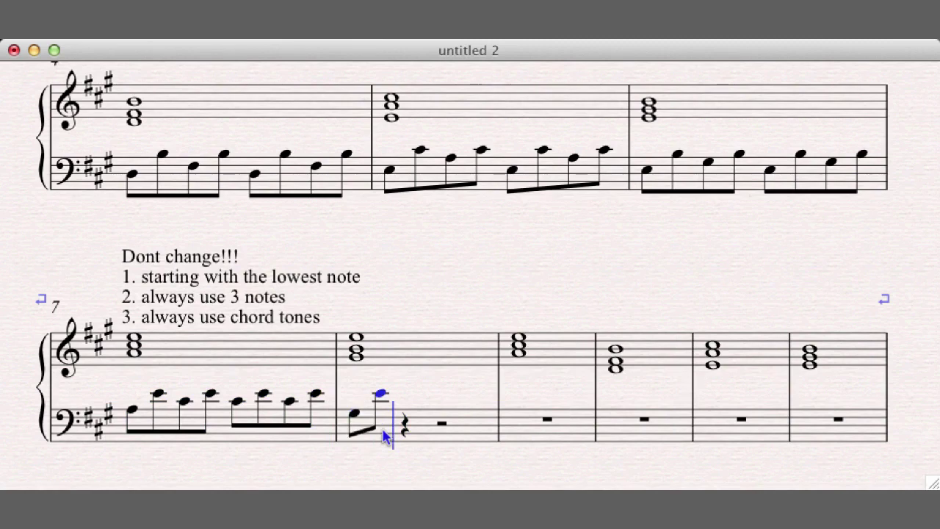
{"action": "key", "text": "c"}
{"action": "key", "text": "e"}
{"action": "key", "text": "c"}
{"action": "key", "text": "e"}
{"action": "key", "text": "c"}
{"action": "key", "text": "e"}
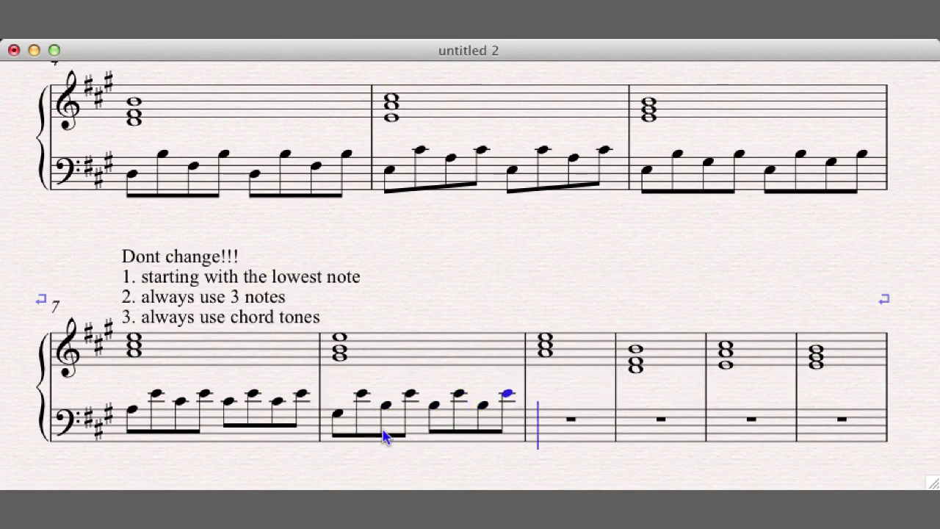
{"action": "key", "text": "Escape"}
{"action": "key", "text": "space"}
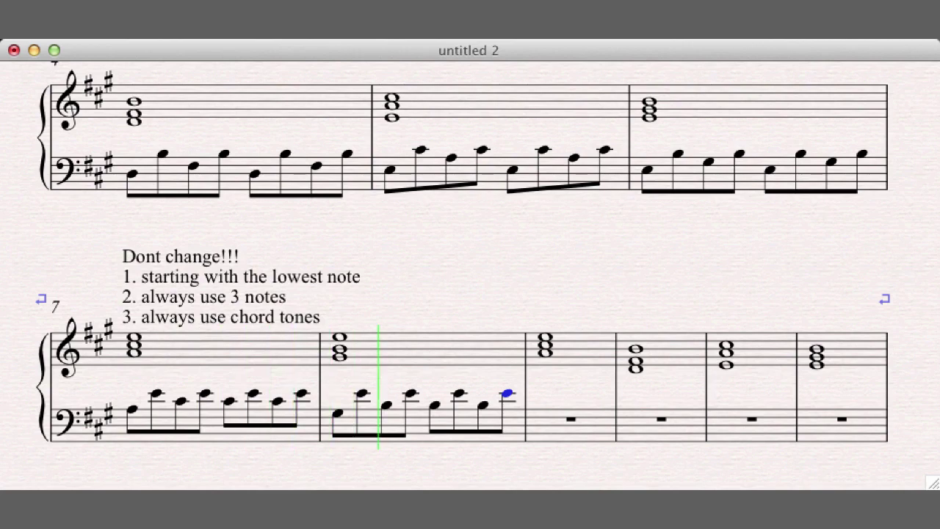
{"action": "key", "text": "space"}
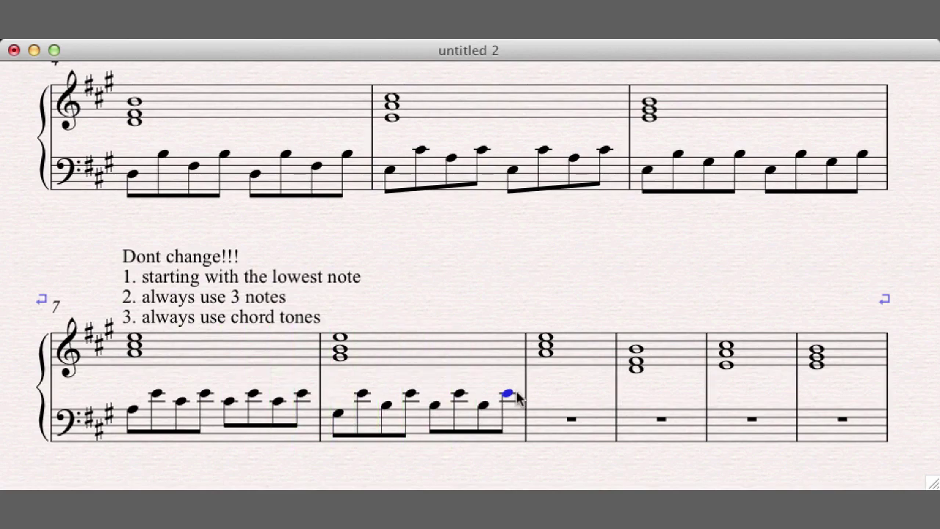
Step: Rewrite bar 7's bass as eighth notes A, C♯, E, C♯, E, C♯, E, C♯
{"action": "left_click", "coordinate": [155, 394]}
{"action": "left_click_drag", "start_coordinate": [156, 395], "coordinate": [156, 401]}
{"action": "left_click", "coordinate": [195, 431]}
{"action": "key", "text": "Delete"}
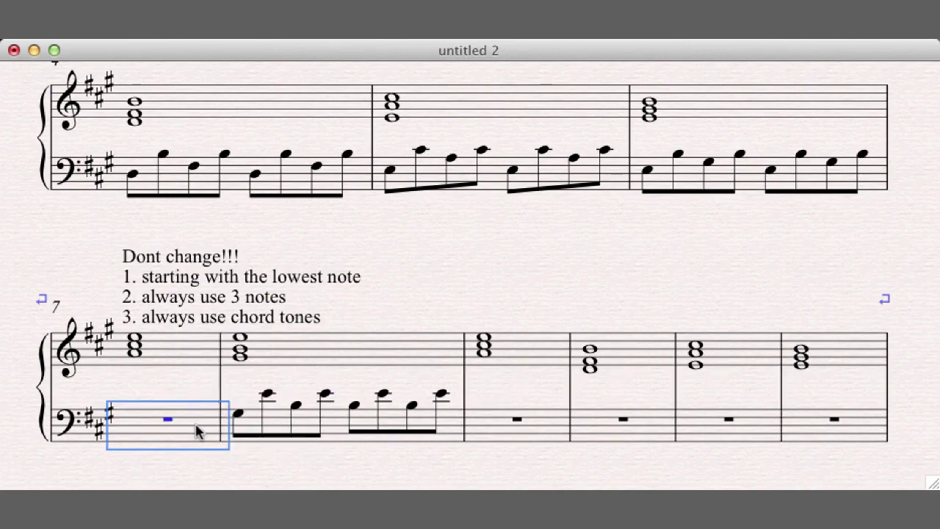
{"action": "key", "text": "KP_3"}
{"action": "key", "text": "a"}
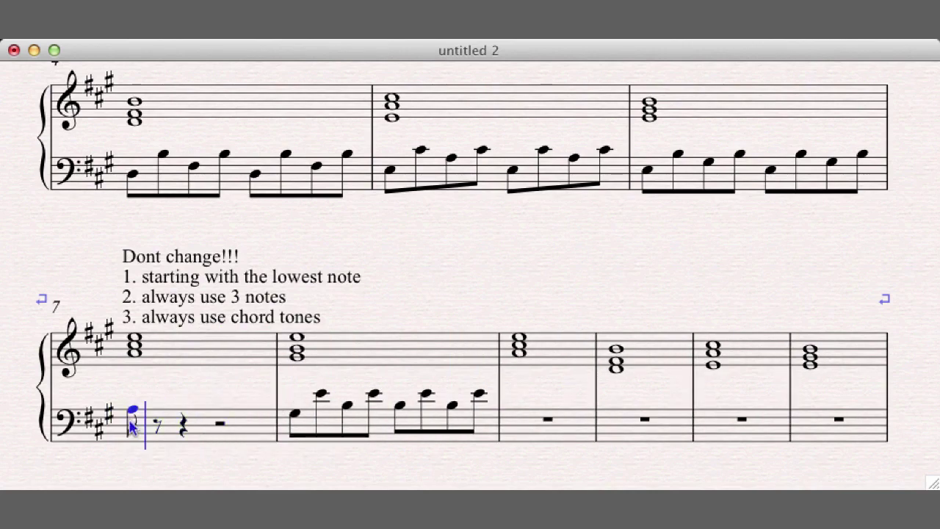
{"action": "key", "text": "c"}
{"action": "key", "text": "e"}
{"action": "key", "text": "c"}
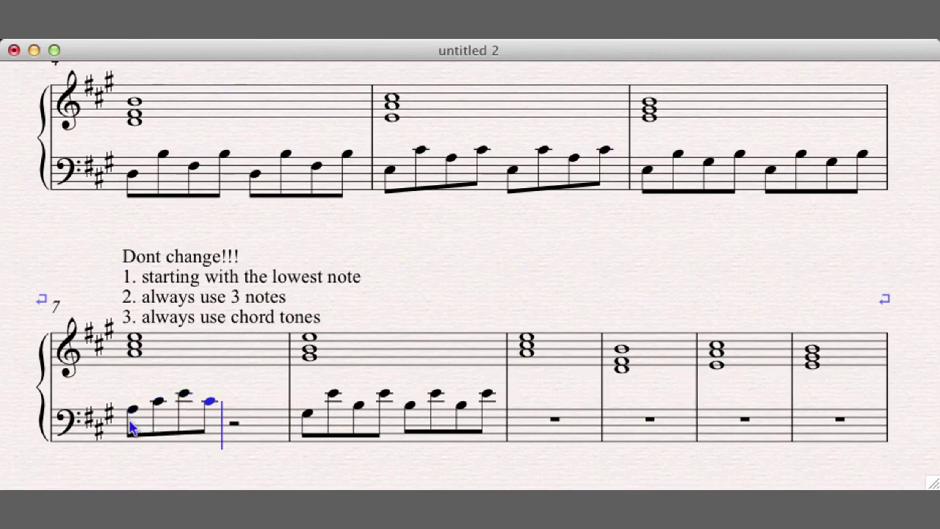
{"action": "key", "text": "e"}
{"action": "key", "text": "c"}
{"action": "key", "text": "e"}
{"action": "key", "text": "c"}
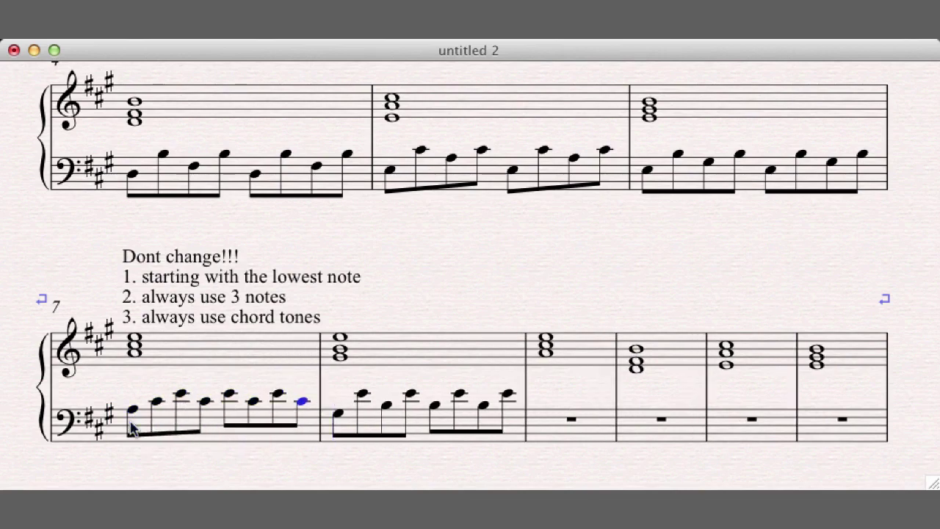
Step: Adjust bar 8's bass pitches, re-enter its last notes A and C♯, and play back bars 7–8
{"action": "key", "text": "Right"}
{"action": "key", "text": "Right"}
{"action": "key", "text": "Down"}
{"action": "key", "text": "Down"}
{"action": "key", "text": "Right"}
{"action": "key", "text": "Up"}
{"action": "key", "text": "Up"}
{"action": "key", "text": "n"}
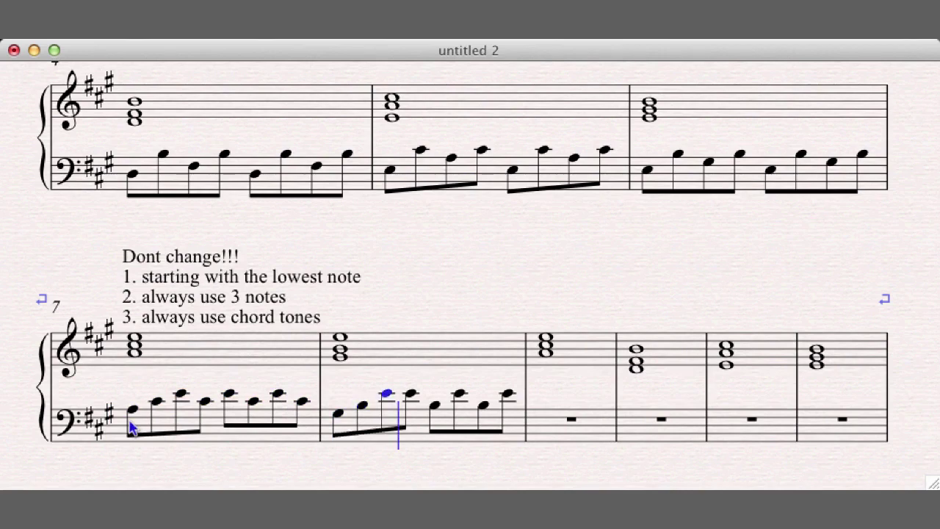
{"action": "key", "text": "a"}
{"action": "key", "text": "c"}
{"action": "key", "text": "a"}
{"action": "key", "text": "c"}
{"action": "key", "text": "a"}
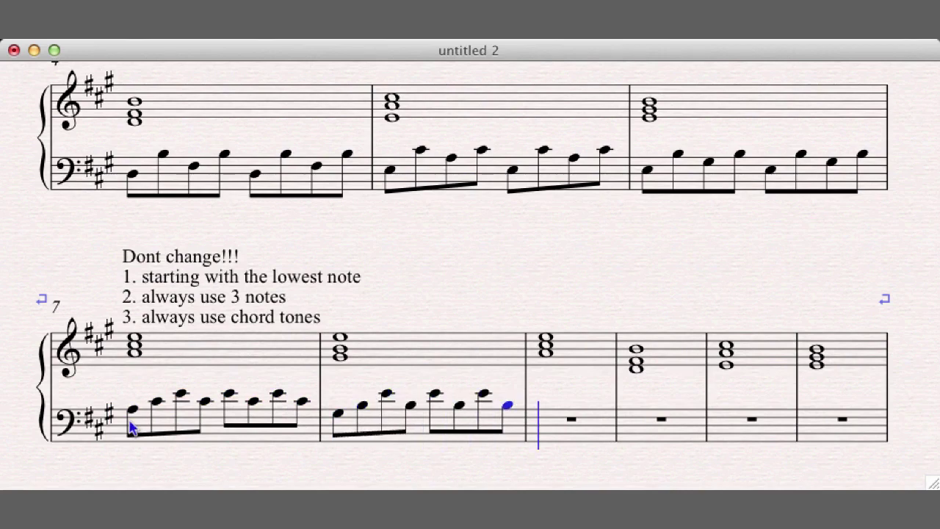
{"action": "key", "text": "Escape"}
{"action": "key", "text": "space"}
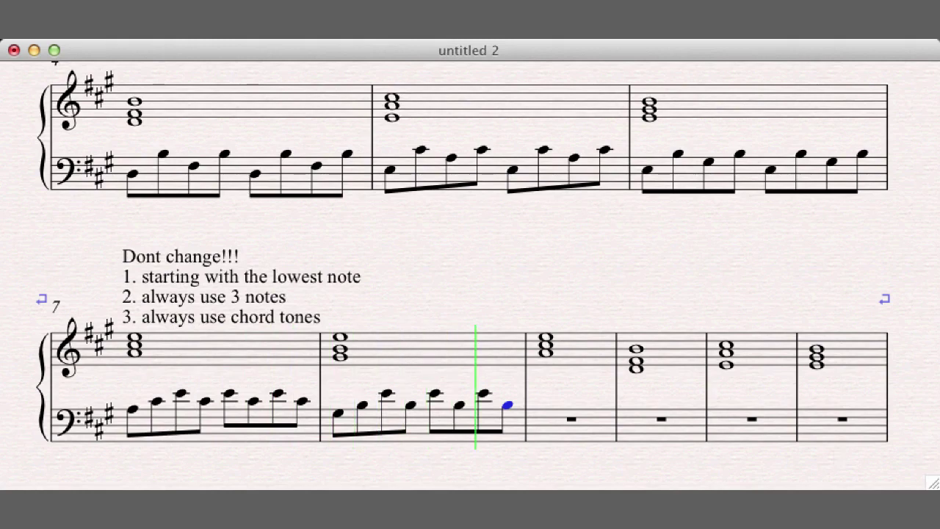
{"action": "key", "text": "space"}
{"action": "key", "text": "Escape"}
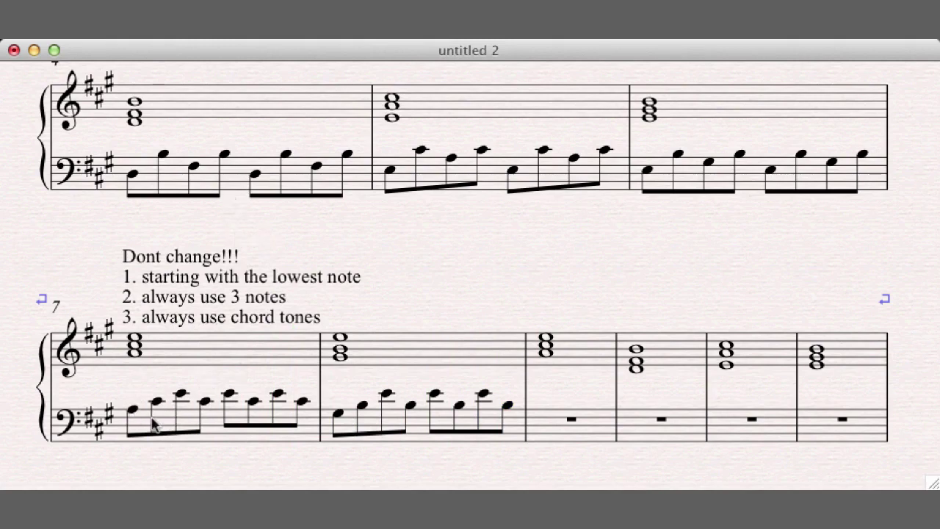
{"action": "scroll", "coordinate": [160, 405], "scroll_direction": "up", "scroll_amount": 5}
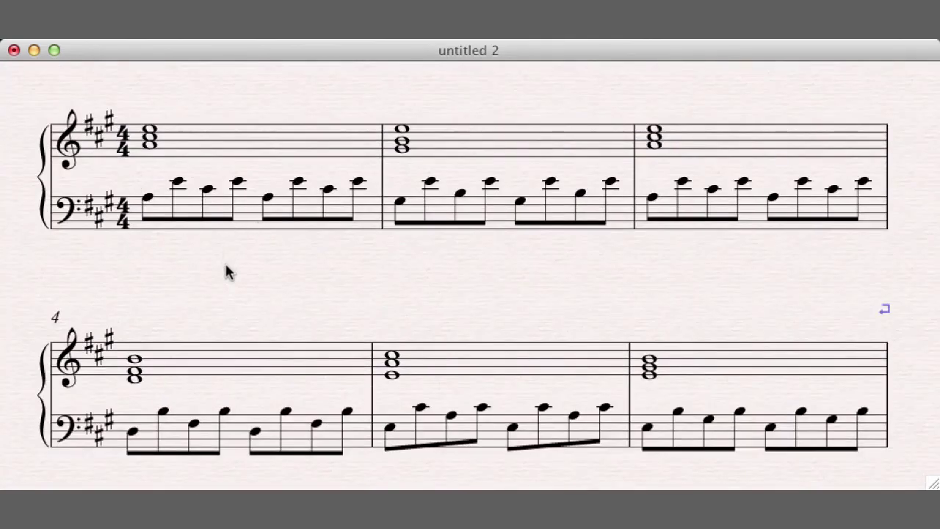
{"action": "scroll", "coordinate": [228, 272], "scroll_direction": "down", "scroll_amount": 10}
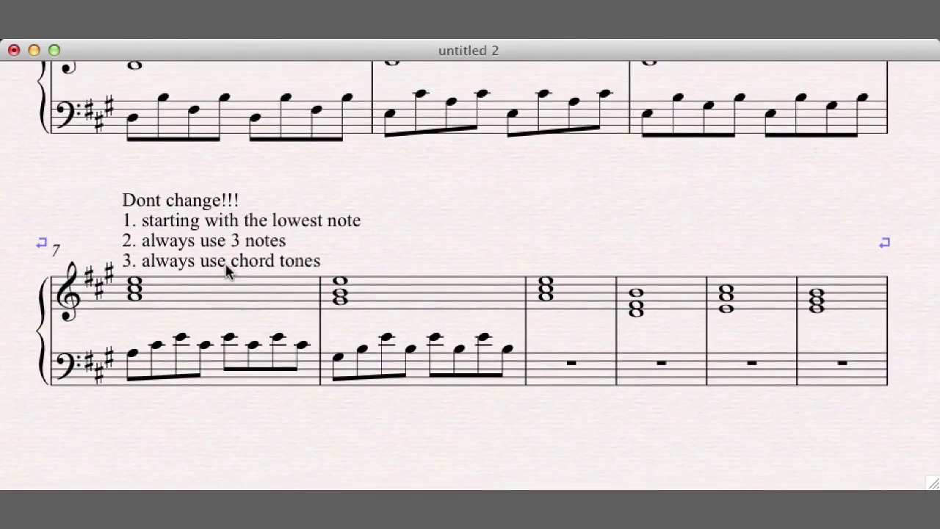